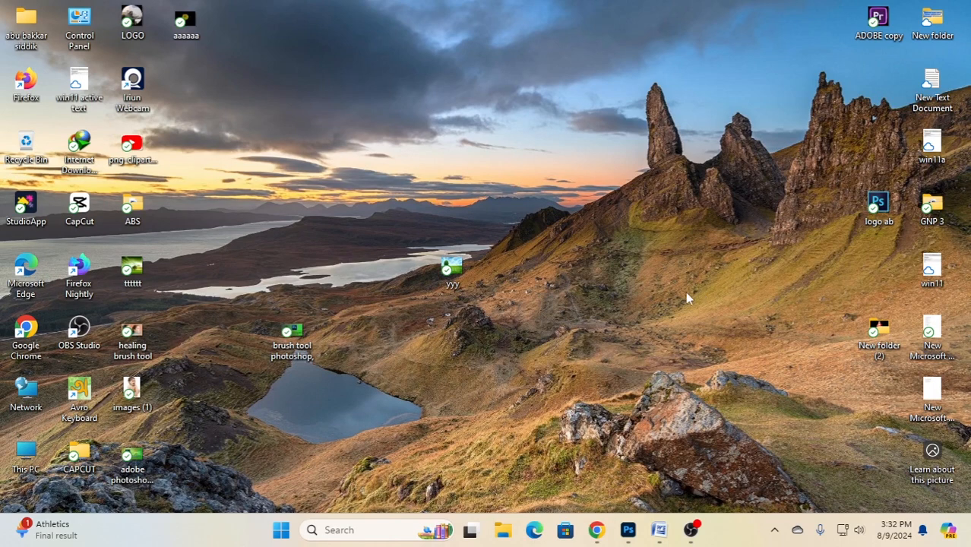
Switch to Photoshop and open the image yyy.jpg from the recent files.
mouse_move(627, 530)
left_click(676, 470)
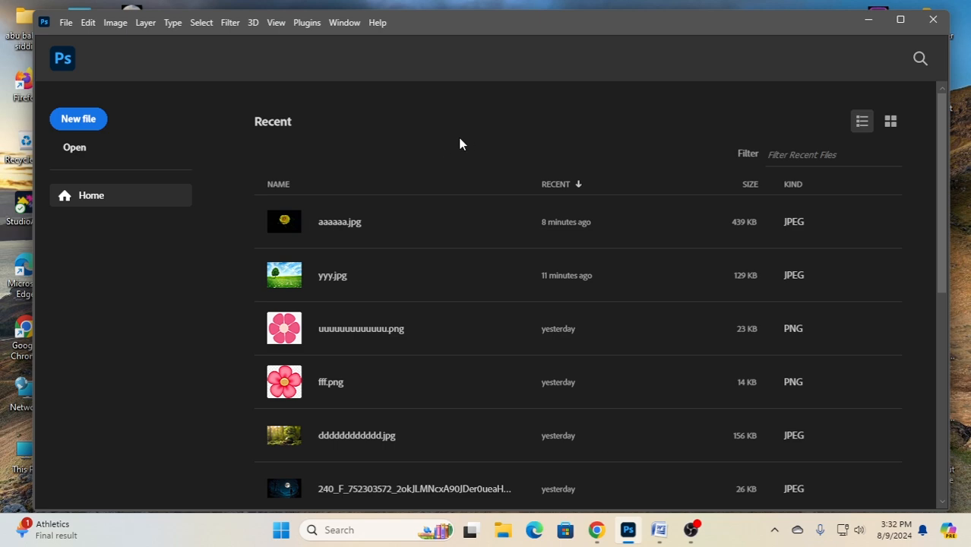
left_click(334, 277)
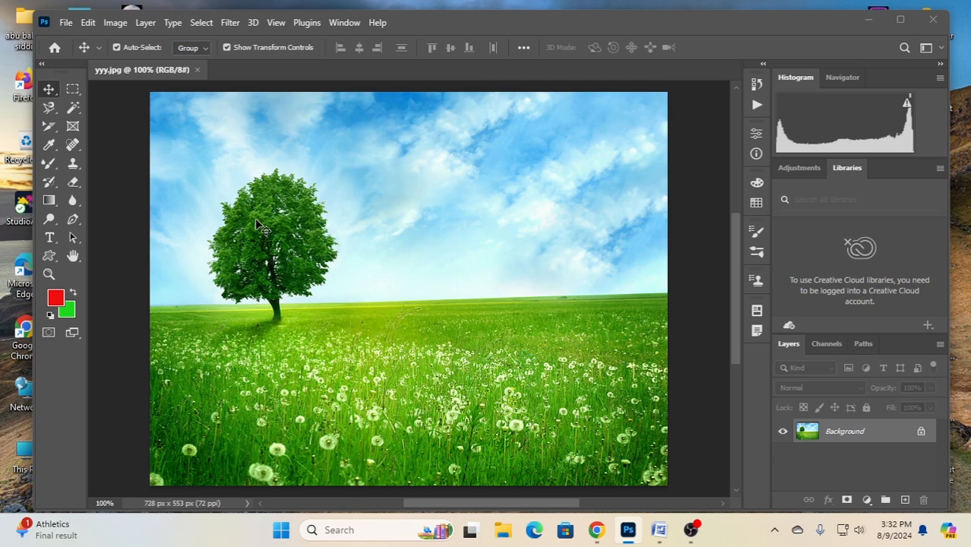
Close yyy.jpg and open it again from the Desktop folder.
left_click(197, 69)
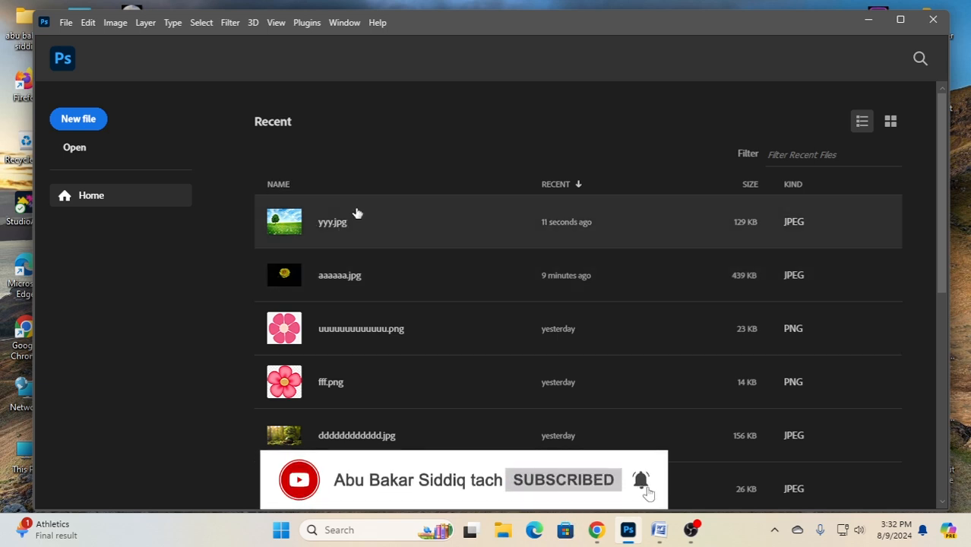
left_click(75, 148)
scroll(256, 211, "down", 3)
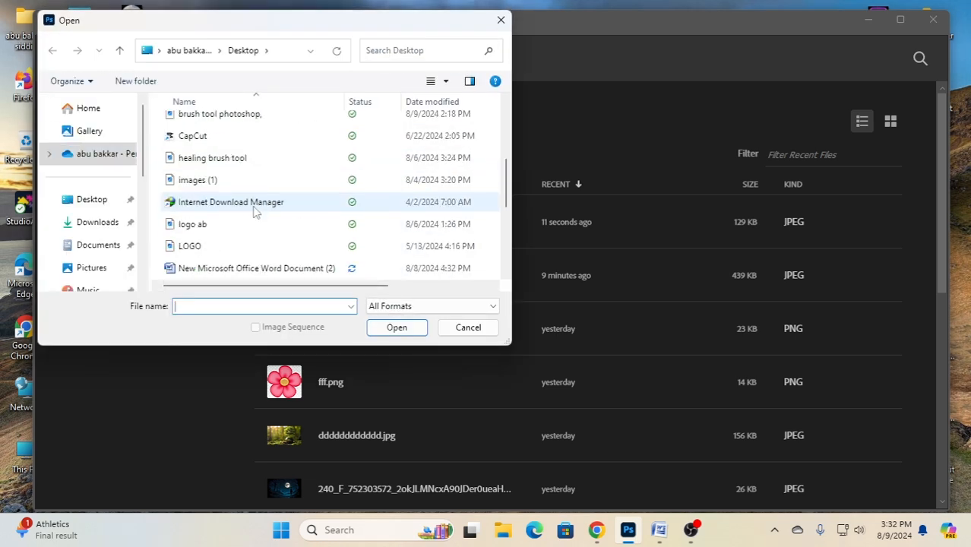
scroll(252, 213, "down", 3)
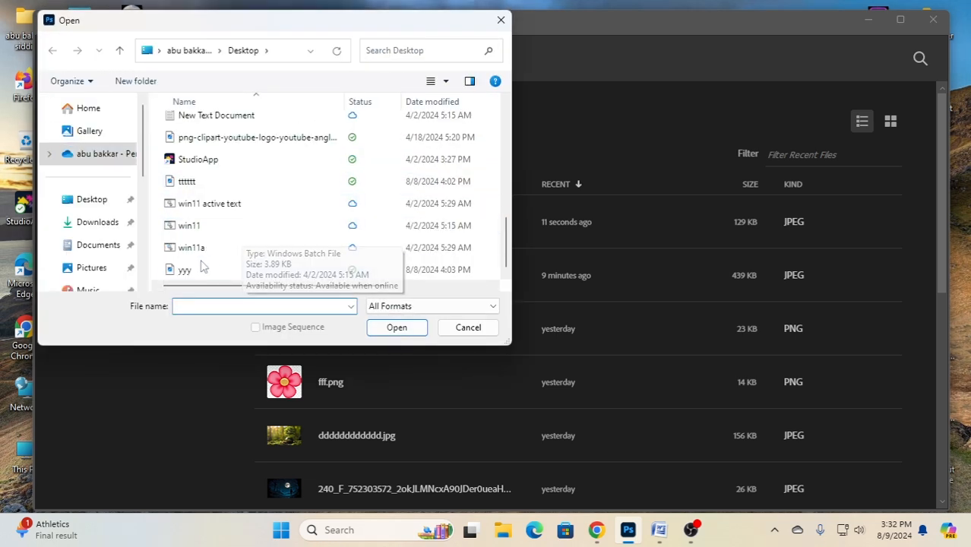
left_click(194, 271)
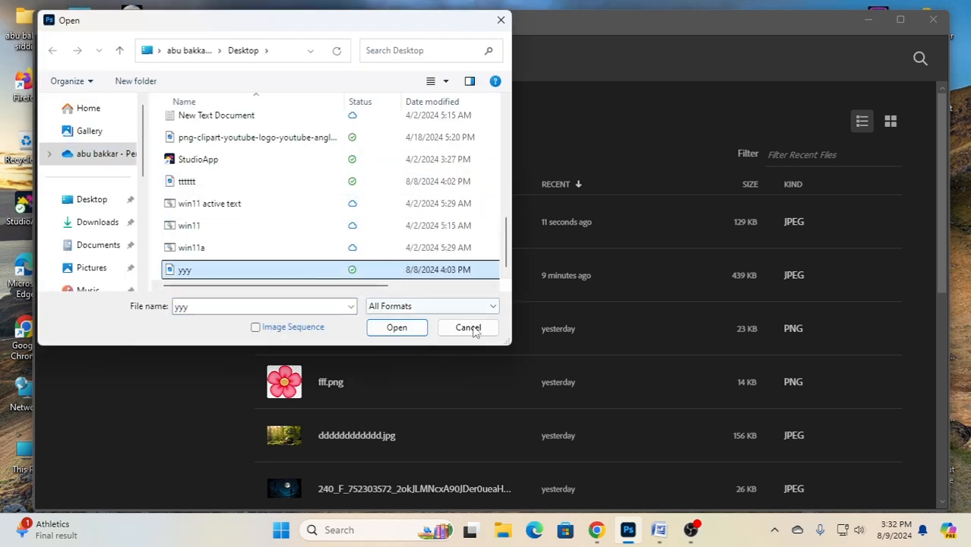
left_click(397, 327)
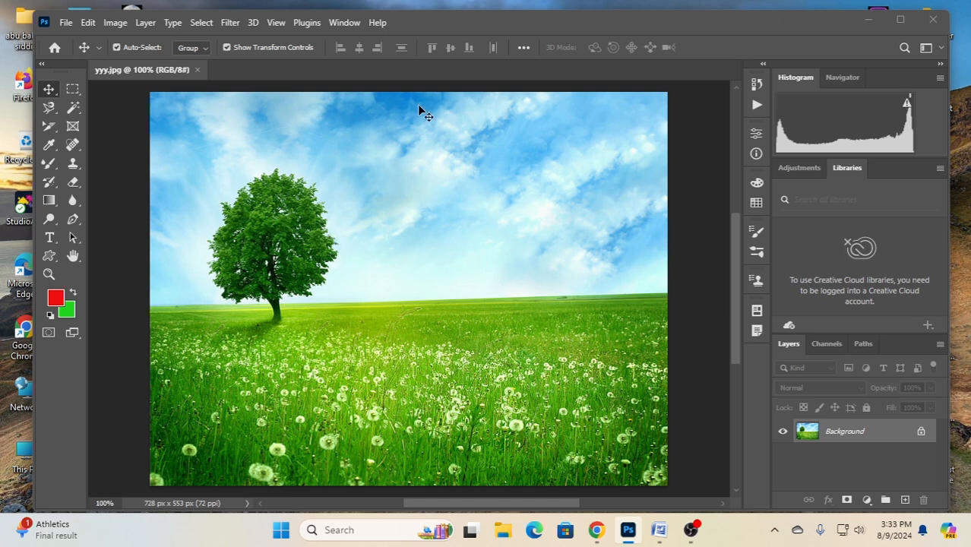
Activate the Clone Stamp tool and set its brush size to 28 px.
left_click(76, 161)
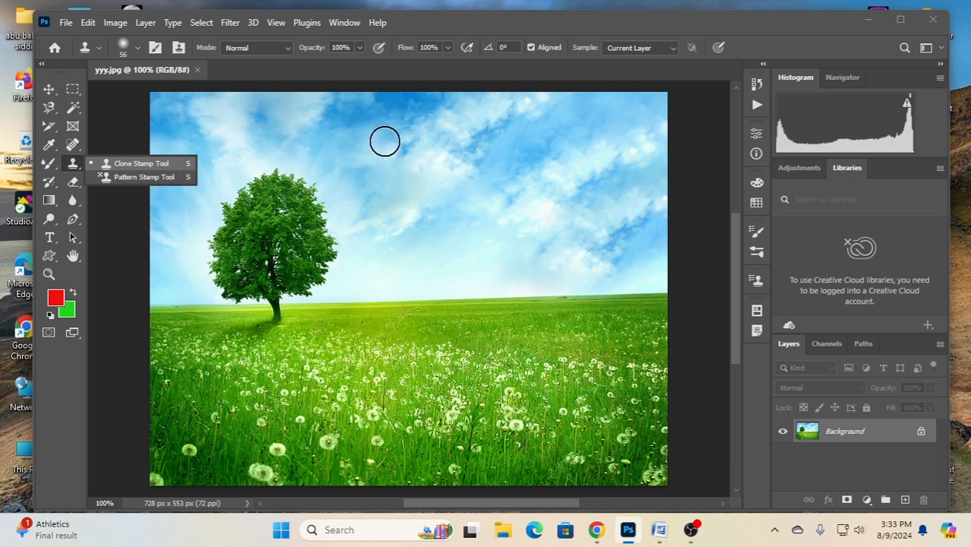
left_click(432, 22)
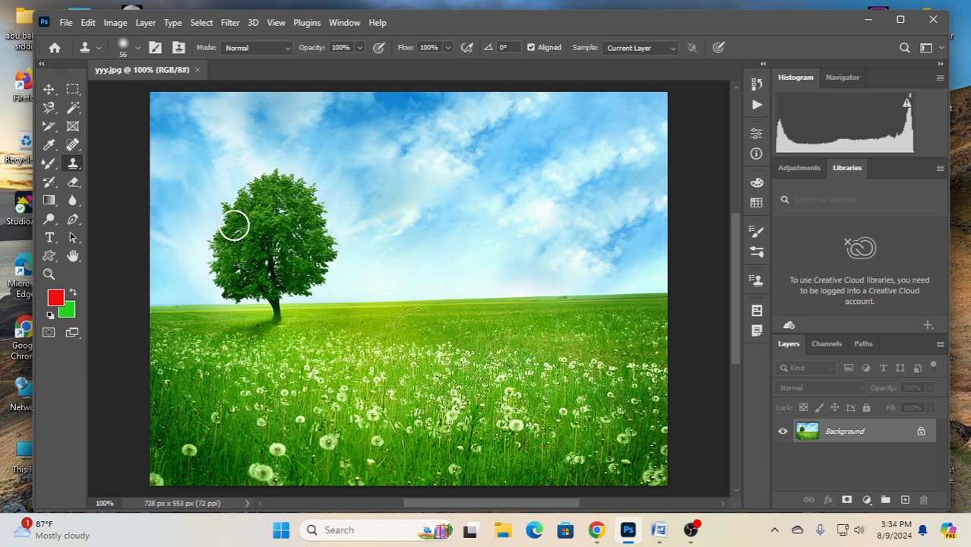
right_click(294, 230)
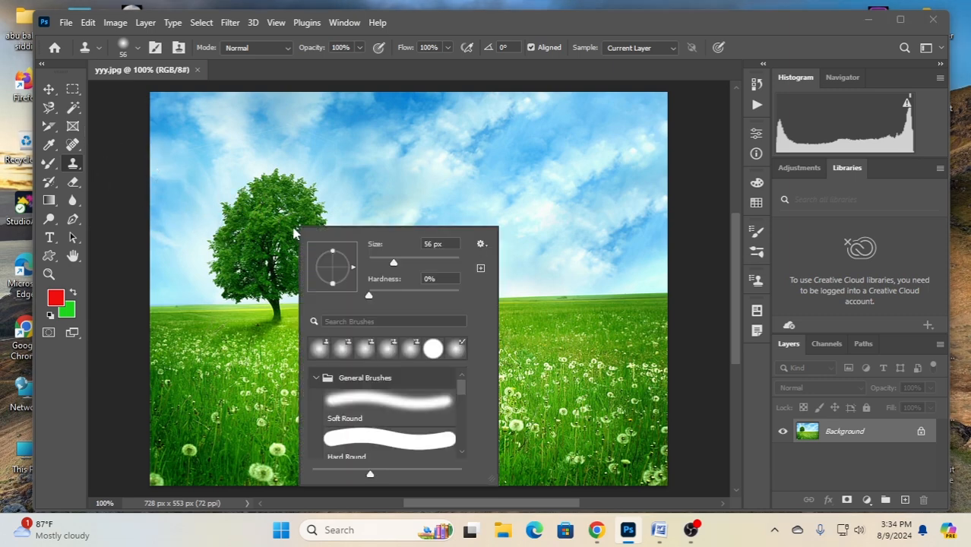
left_click_drag(394, 263, 381, 264)
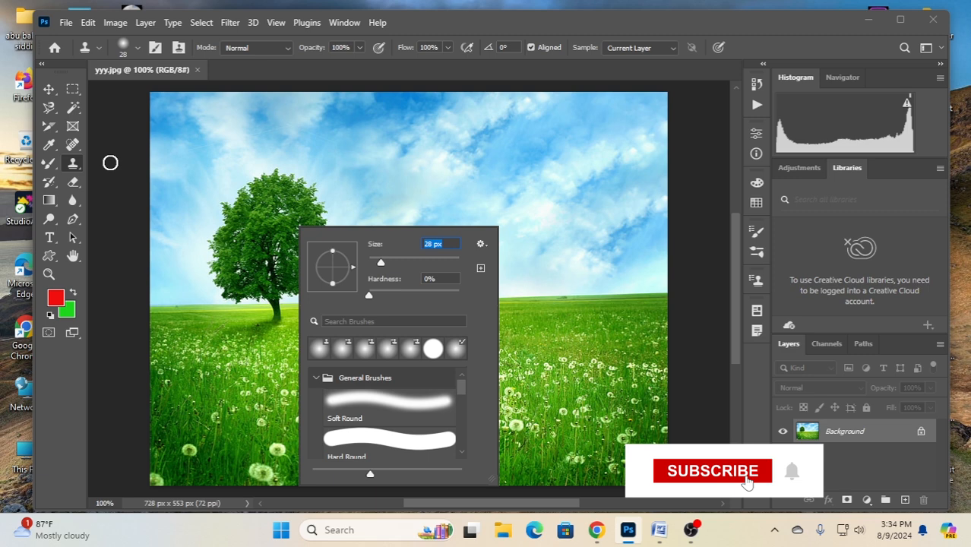
left_click(430, 27)
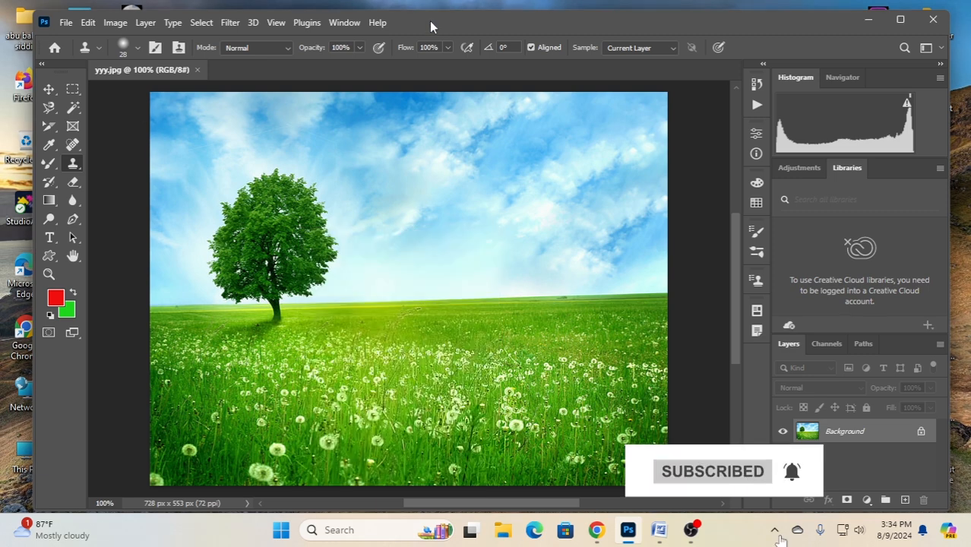
right_click(73, 165)
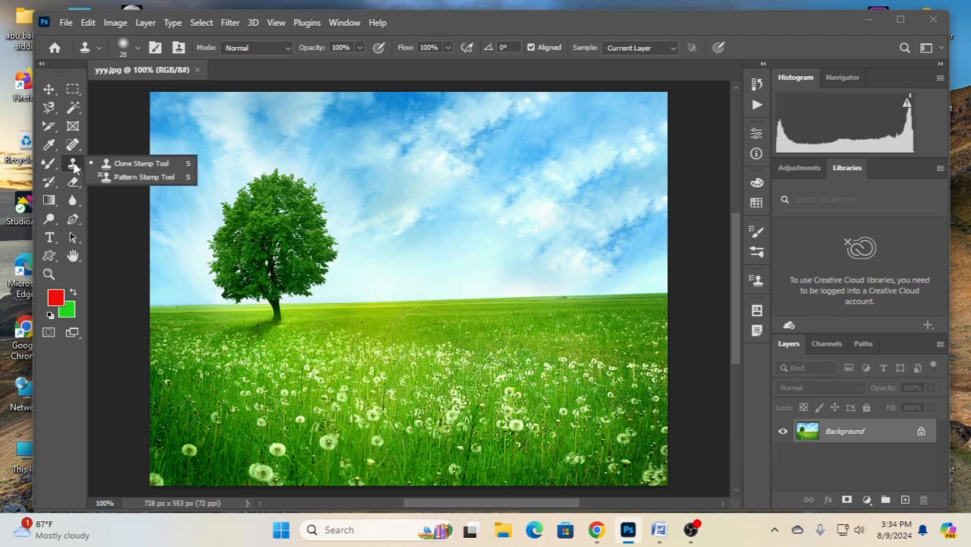
left_click(142, 165)
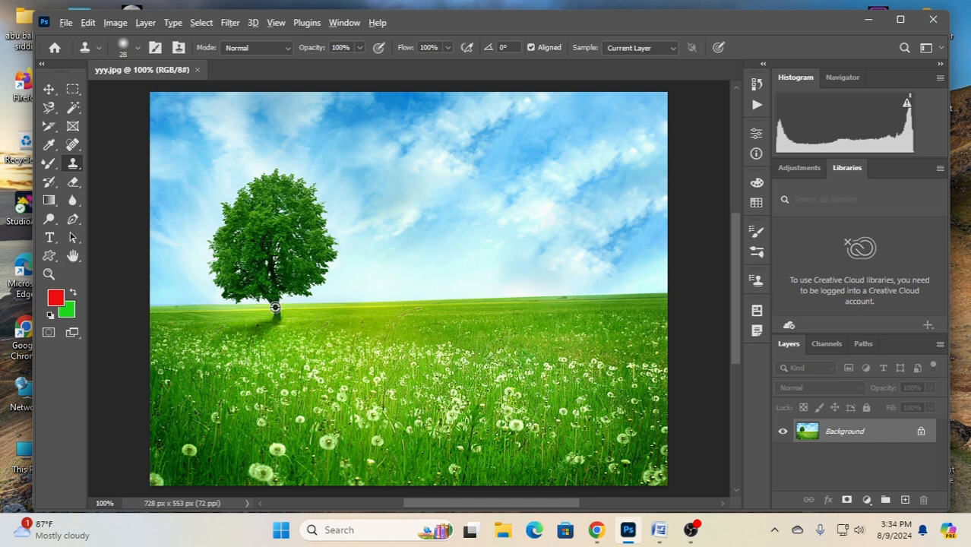
Sample the base of the tree's trunk as the clone source and stamp it onto the meadow in the right half of the image.
left_click(275, 306, "alt")
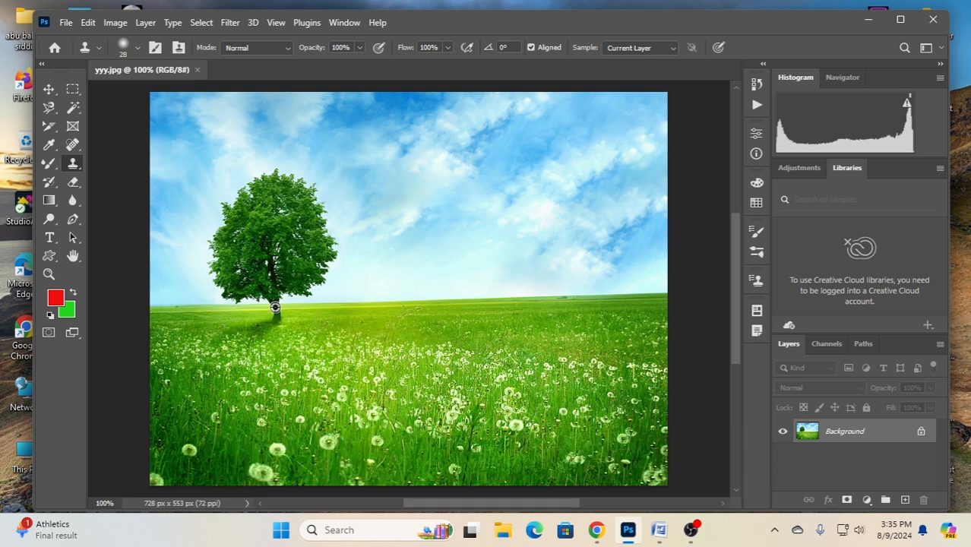
left_click(276, 307, "alt")
left_click(513, 316)
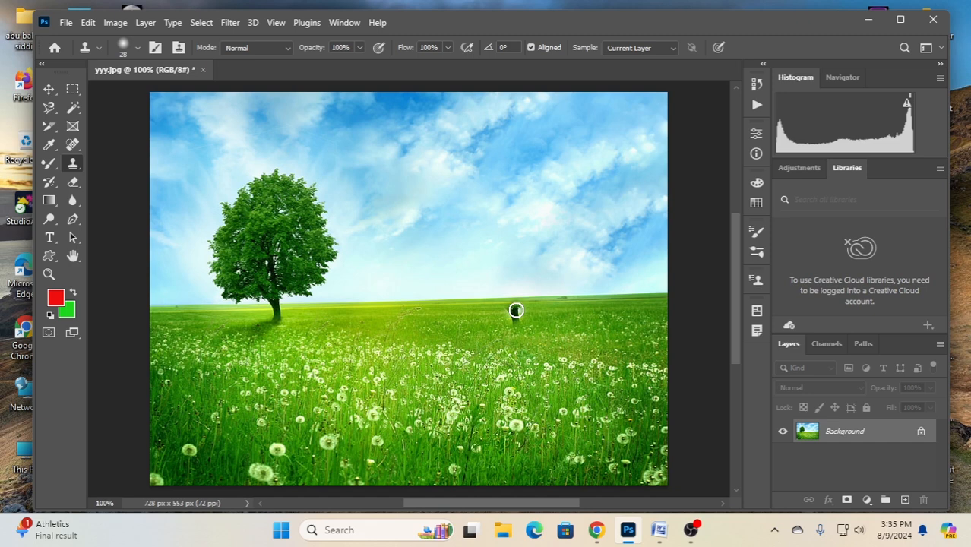
Set the clone brush size to 75 px and paint the rest of the second tree above the stamped trunk.
right_click(516, 310)
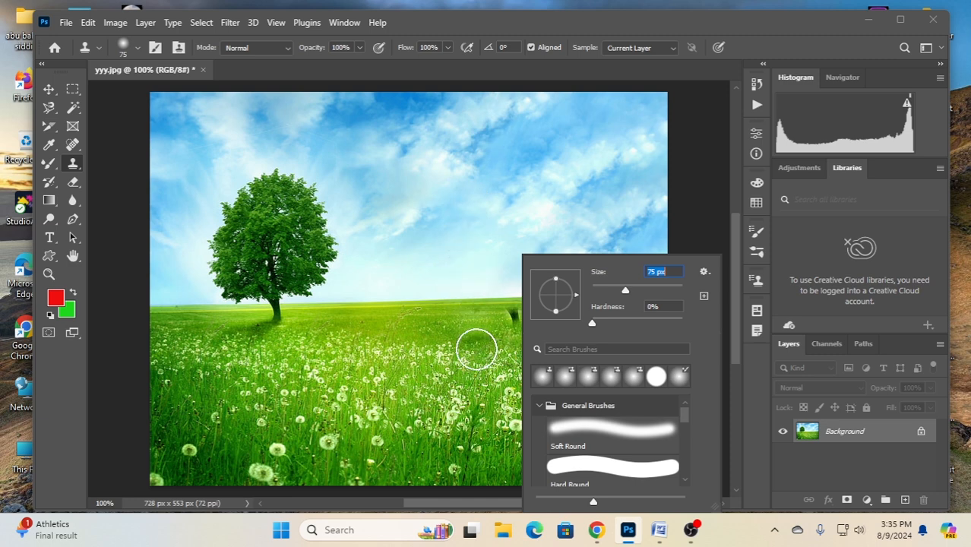
mouse_move(498, 318)
left_mouse_down()
mouse_move(491, 233)
mouse_move(521, 310)
mouse_move(536, 272)
mouse_move(529, 242)
mouse_move(510, 218)
mouse_move(486, 223)
mouse_move(483, 284)
mouse_move(461, 216)
mouse_move(536, 215)
mouse_move(555, 286)
mouse_move(553, 300)
mouse_move(551, 235)
mouse_move(512, 197)
mouse_move(484, 200)
mouse_move(473, 252)
mouse_move(487, 298)
mouse_move(508, 311)
mouse_move(545, 290)
mouse_move(543, 264)
mouse_move(509, 352)
mouse_move(506, 329)
mouse_move(515, 322)
mouse_move(546, 331)
mouse_move(410, 318)
left_mouse_up()
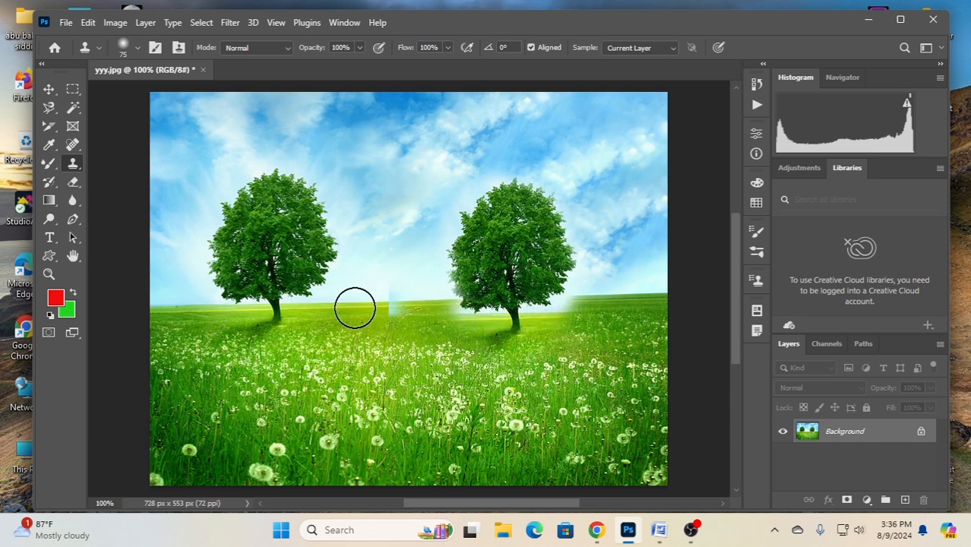
left_click_drag(498, 336, 456, 365)
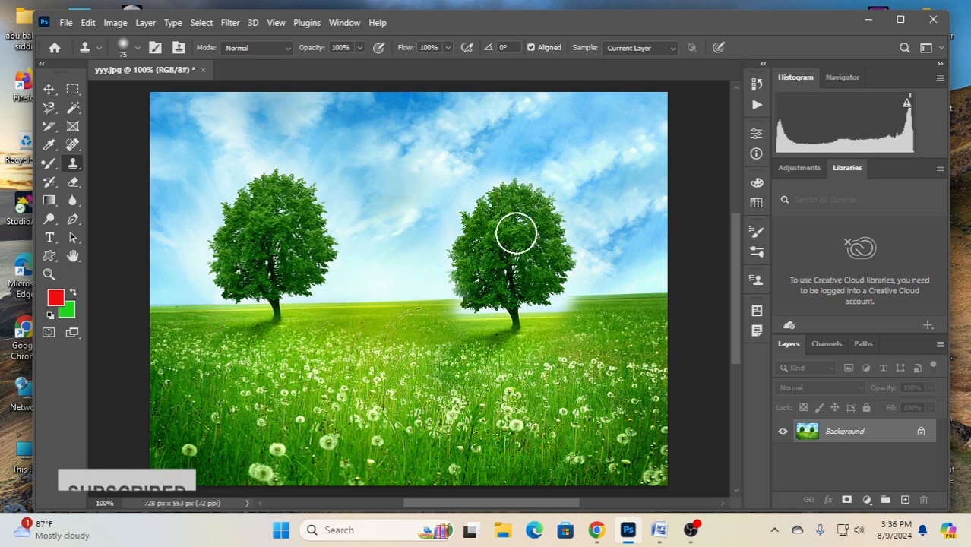
mouse_move(522, 206)
left_mouse_down()
mouse_move(527, 184)
mouse_move(509, 191)
mouse_move(539, 219)
mouse_move(557, 262)
left_mouse_up()
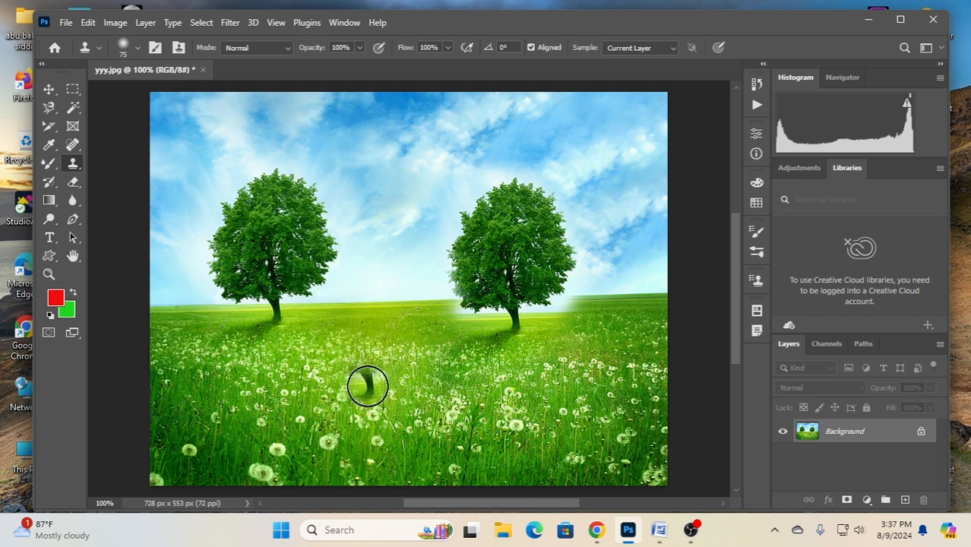
Try to clone a third tree in the meadow between the two trees, and undo the strokes.
mouse_move(368, 387)
left_mouse_down()
mouse_move(357, 330)
mouse_move(373, 271)
mouse_move(386, 357)
mouse_move(415, 324)
mouse_move(417, 281)
mouse_move(403, 347)
mouse_move(346, 351)
mouse_move(342, 267)
mouse_move(321, 288)
mouse_move(310, 373)
mouse_move(316, 323)
mouse_move(372, 278)
mouse_move(390, 340)
mouse_move(417, 199)
mouse_move(377, 228)
left_mouse_up()
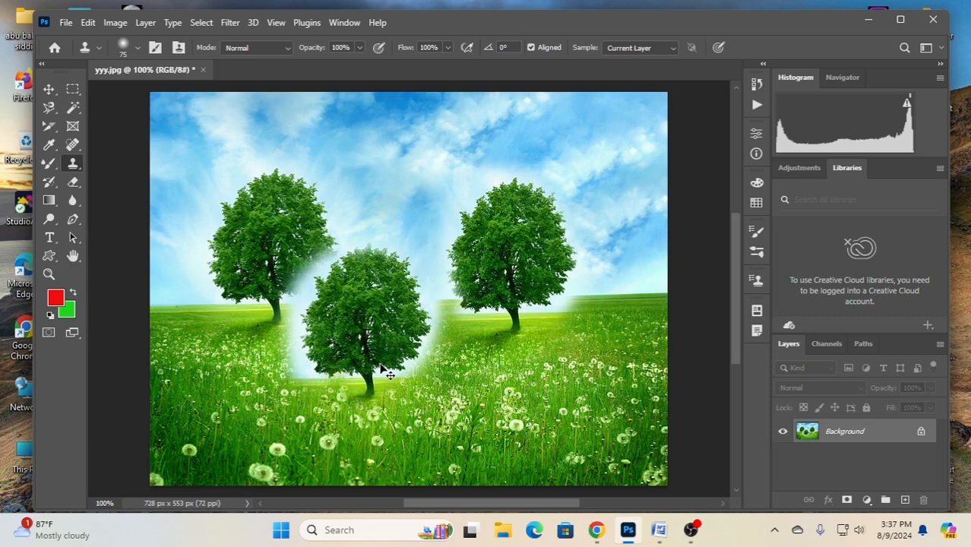
key("ctrl+z")
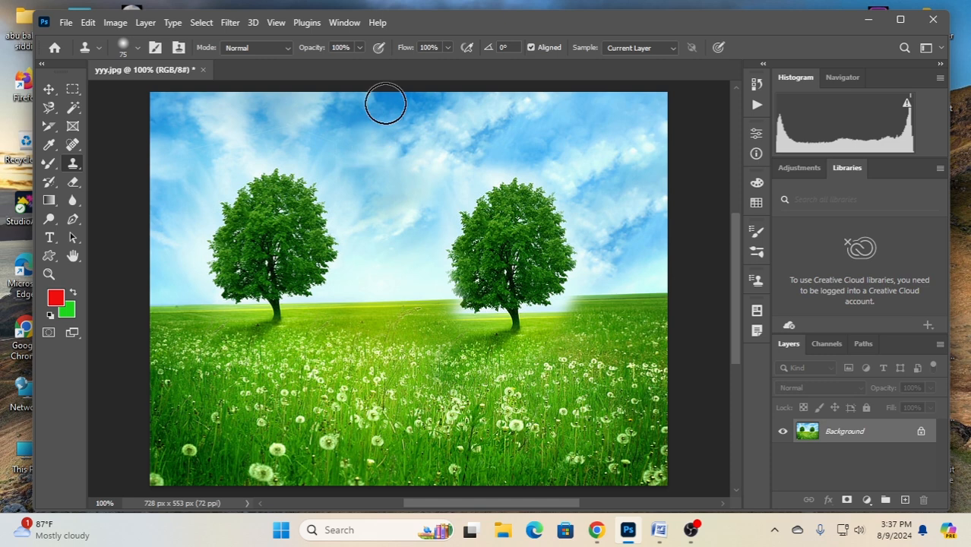
left_click_drag(248, 212, 244, 243)
key("ctrl+z")
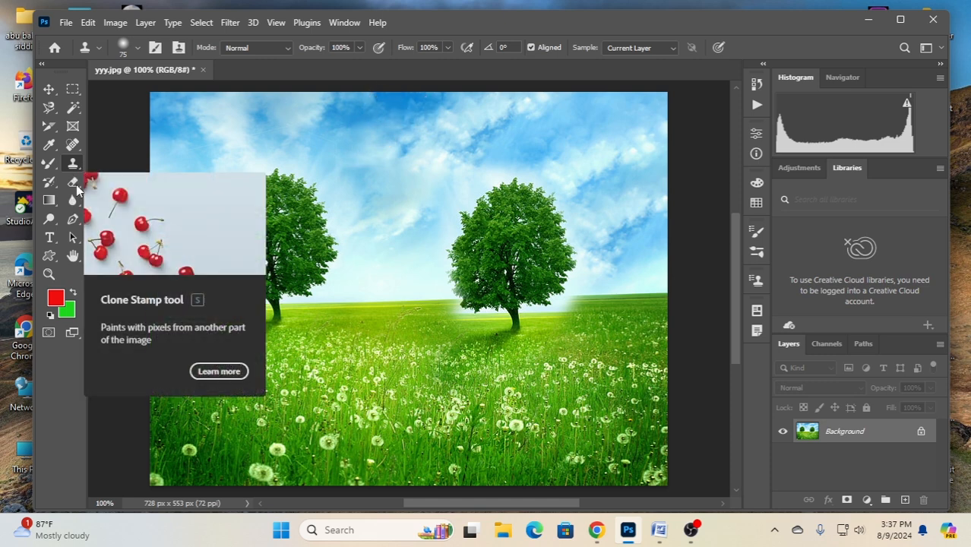
Set the clone brush size to 25 px and paint the trunk and inner crown of a third tree in the meadow between the two trees.
right_click(263, 272)
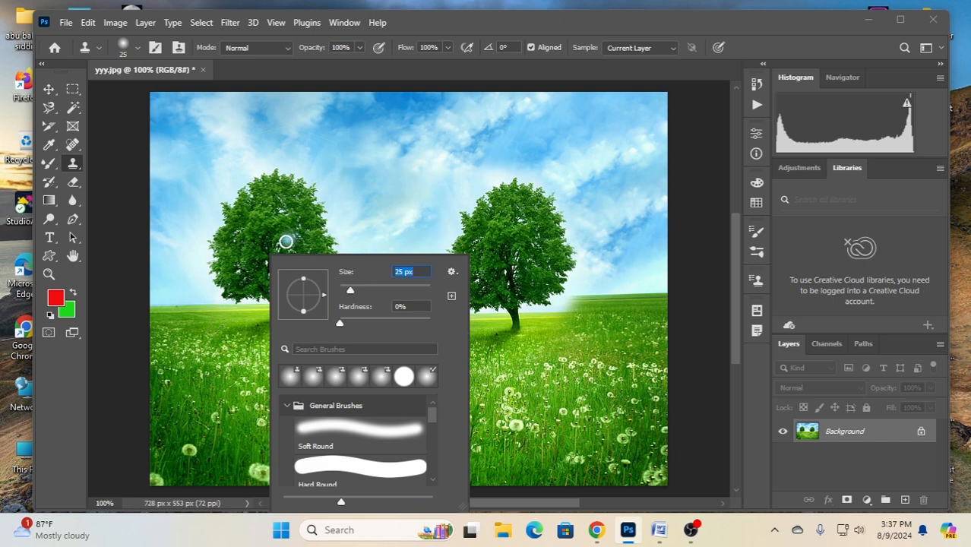
left_click(460, 23)
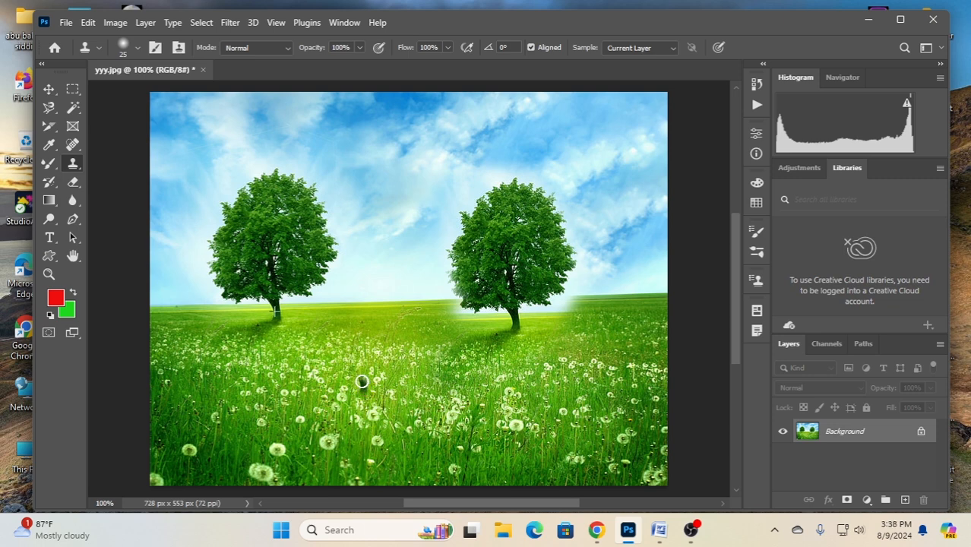
mouse_move(352, 353)
left_mouse_down()
mouse_move(355, 289)
mouse_move(364, 366)
mouse_move(374, 291)
mouse_move(368, 347)
left_mouse_up()
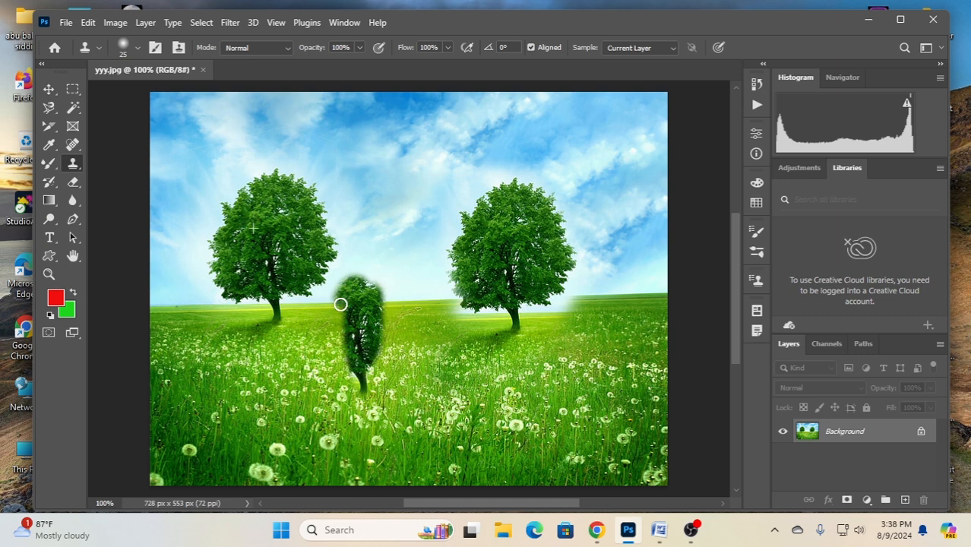
mouse_move(335, 334)
left_mouse_down()
mouse_move(331, 281)
mouse_move(370, 278)
left_mouse_up()
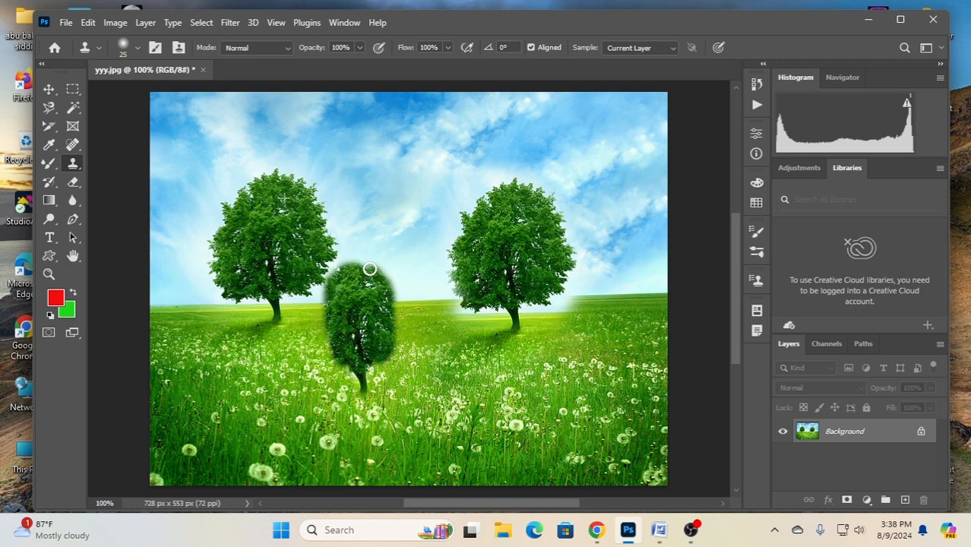
mouse_move(369, 269)
left_mouse_down()
mouse_move(401, 279)
mouse_move(399, 345)
mouse_move(388, 280)
left_mouse_up()
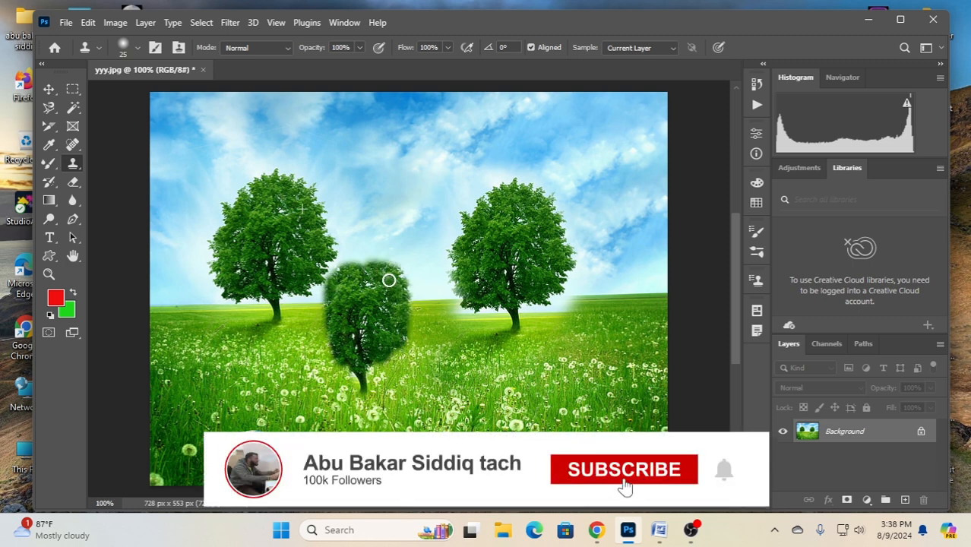
Set the clone brush size to 50 px and paint the outer crown of the middle tree on its top and both sides.
right_click(388, 280)
left_click_drag(479, 292, 485, 289)
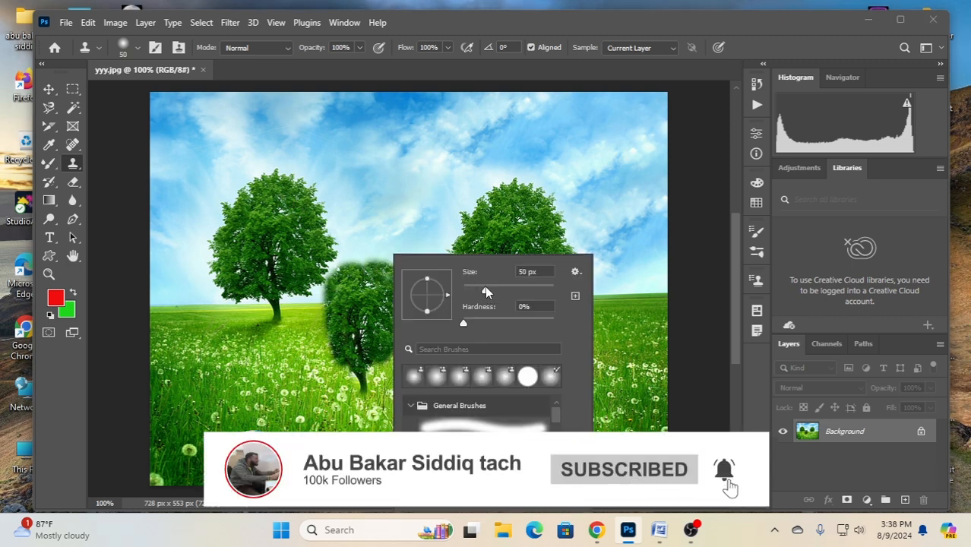
mouse_move(353, 271)
left_mouse_down()
mouse_move(325, 312)
mouse_move(325, 360)
mouse_move(318, 293)
mouse_move(350, 244)
left_mouse_up()
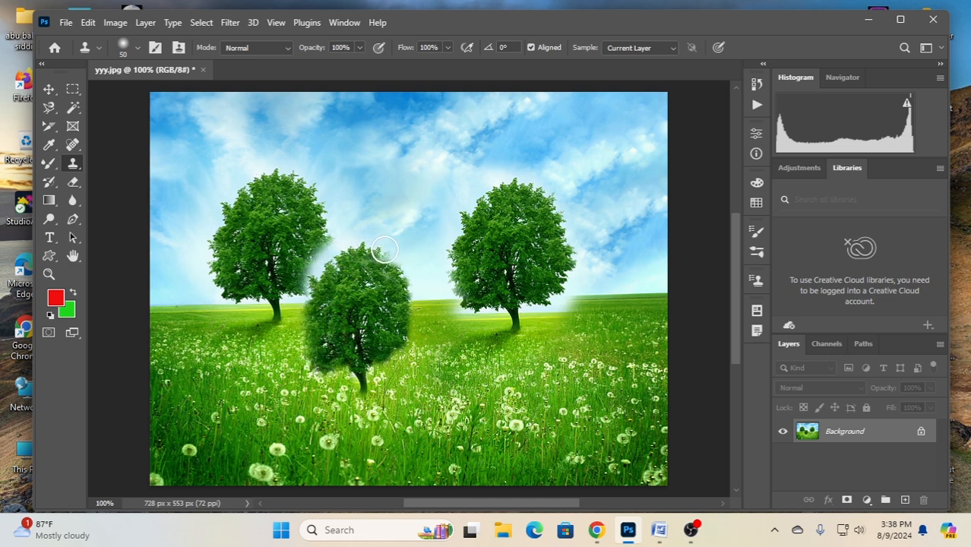
mouse_move(401, 290)
left_mouse_down()
mouse_move(407, 329)
mouse_move(376, 361)
mouse_move(358, 365)
mouse_move(325, 330)
mouse_move(335, 376)
mouse_move(365, 379)
mouse_move(368, 414)
mouse_move(353, 355)
mouse_move(409, 351)
left_mouse_up()
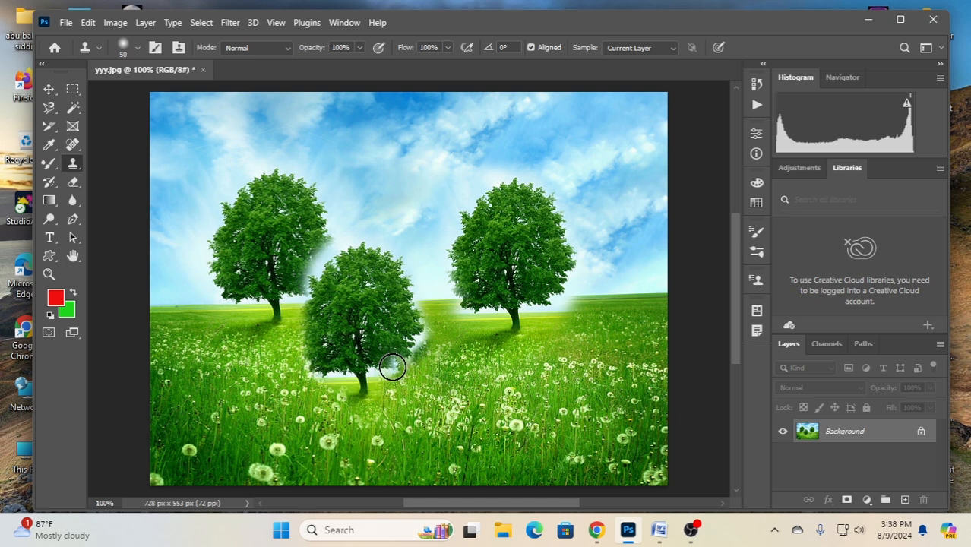
left_click_drag(402, 367, 409, 303)
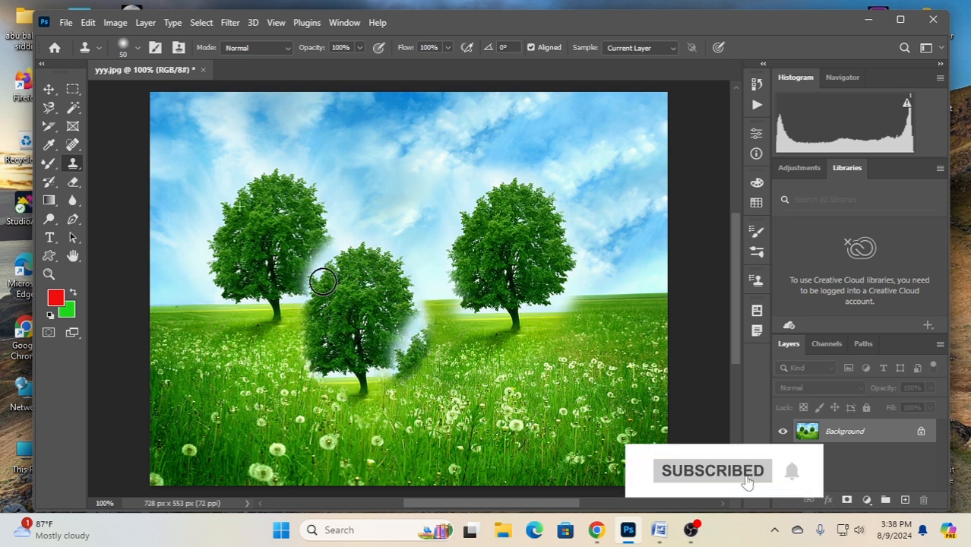
mouse_move(323, 282)
left_mouse_down()
mouse_move(303, 336)
mouse_move(312, 353)
left_mouse_up()
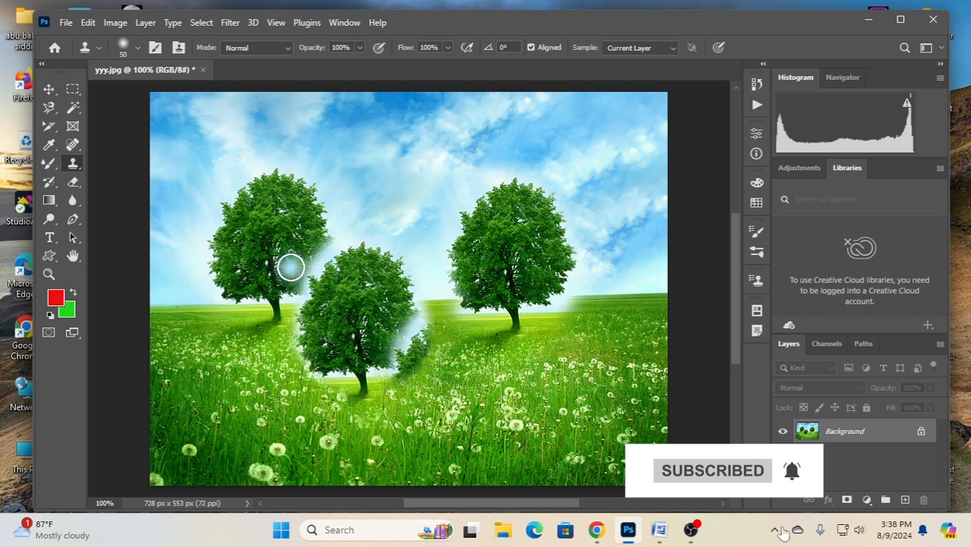
Close yyy.jpg without saving its changes and open the recent file aaaaaa.jpg.
right_click(79, 166)
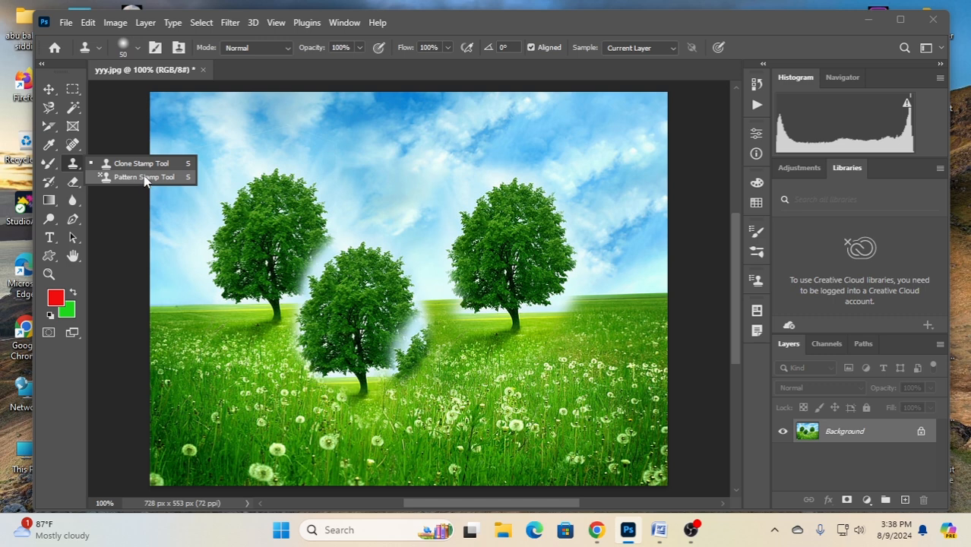
left_click(203, 70)
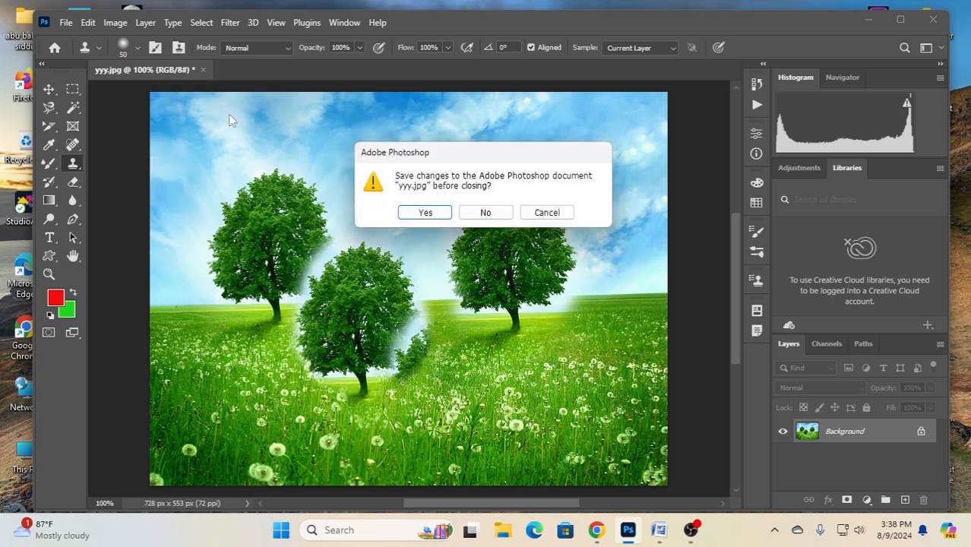
left_click(483, 215)
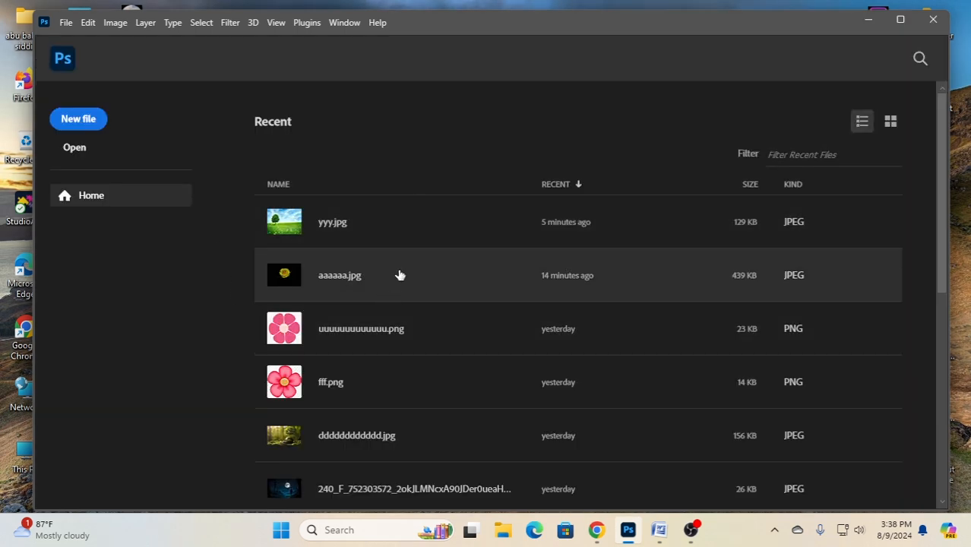
left_click(342, 278)
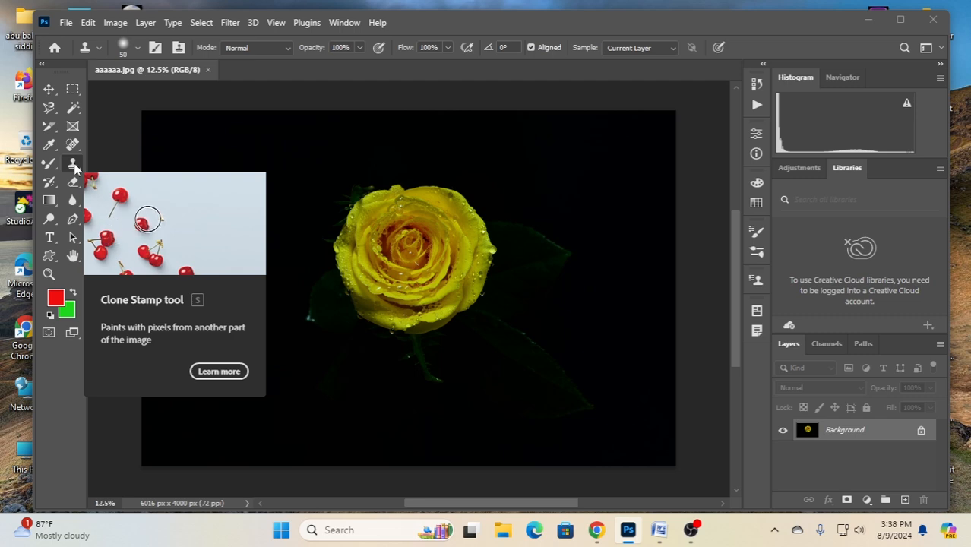
Unlock the Background layer, select the rose as the subject and isolate it with a layer mask.
left_click(921, 432)
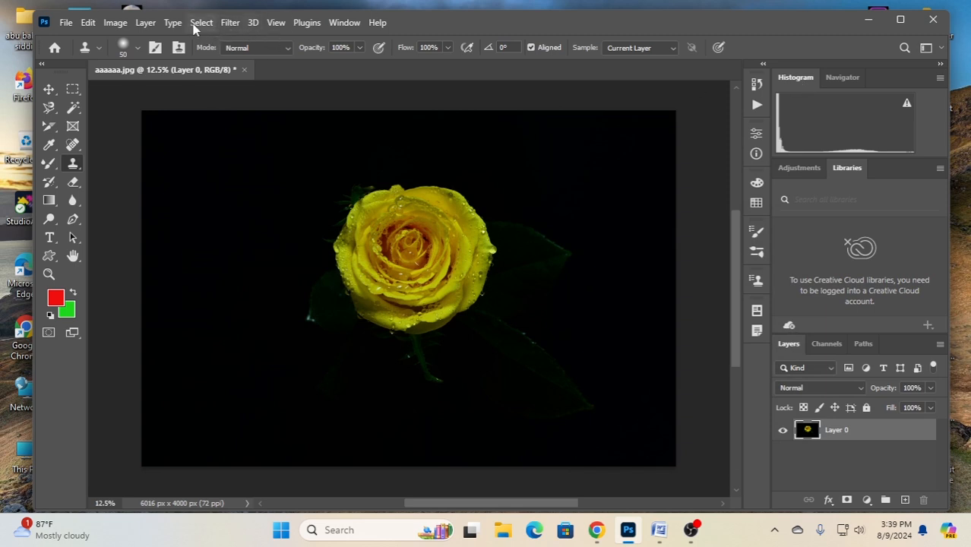
left_click(199, 23)
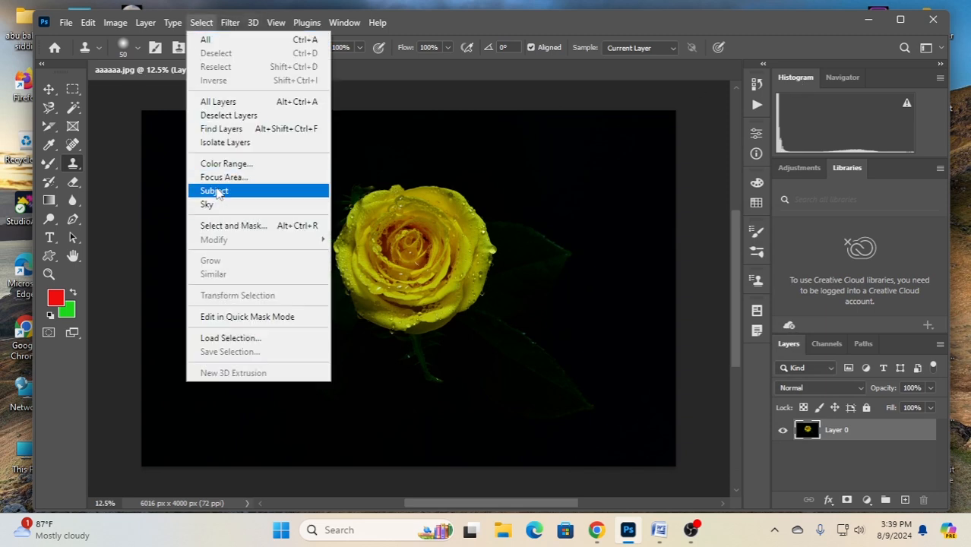
left_click(214, 191)
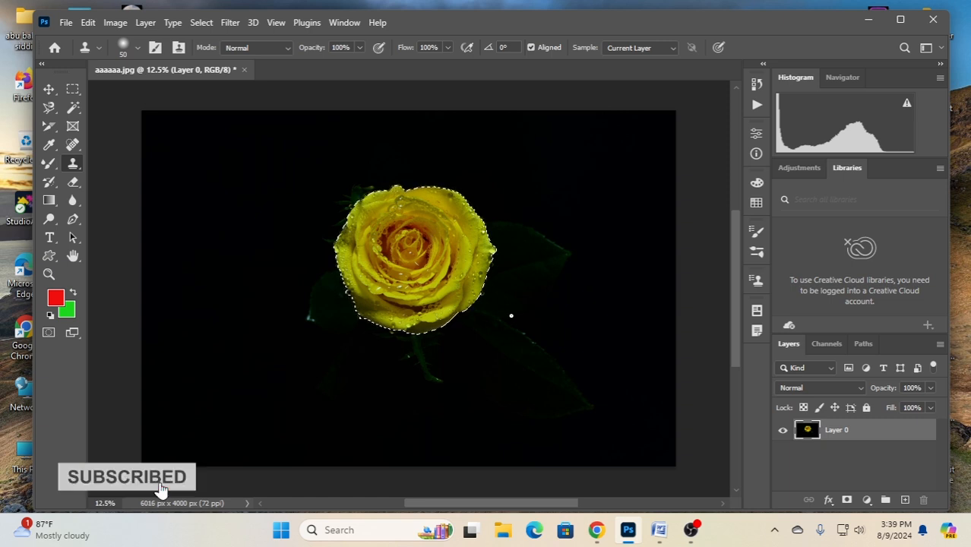
left_click(846, 500)
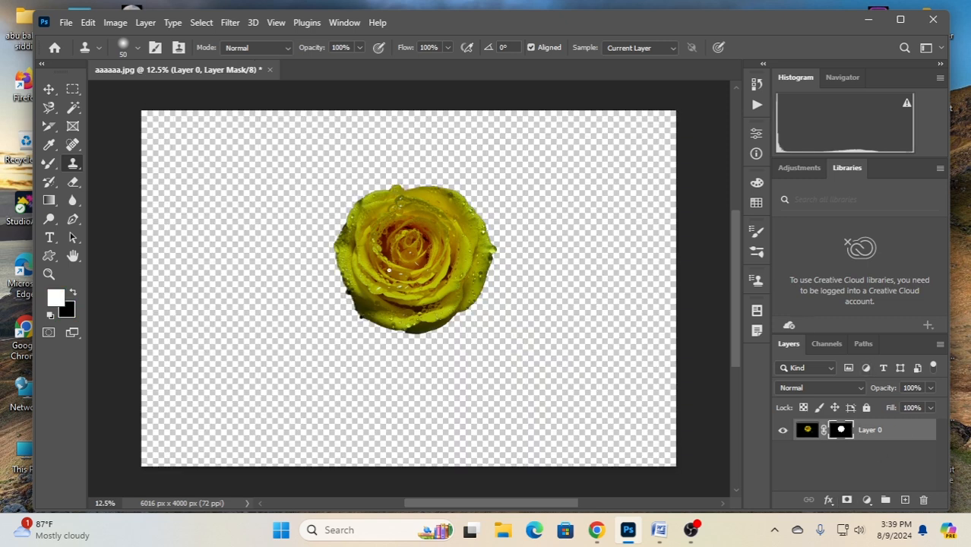
Scale the masked rose layer down to about 20.71% and move it to the middle of the canvas.
left_click(49, 88)
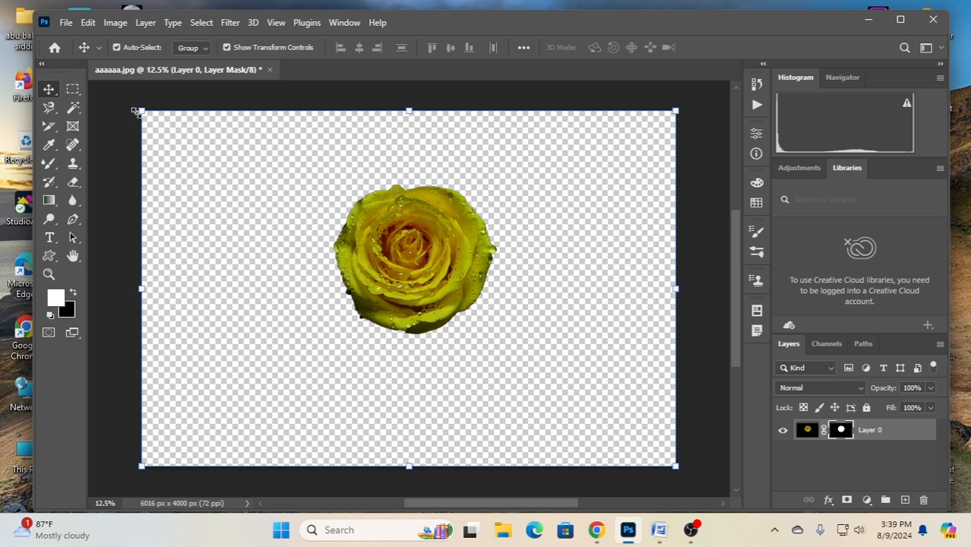
left_click_drag(140, 112, 544, 430)
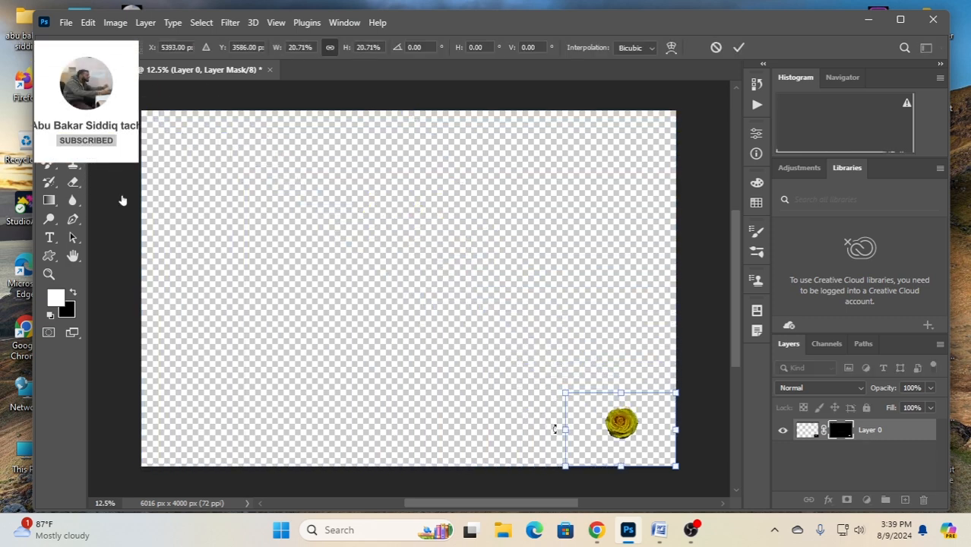
left_click_drag(629, 430, 405, 283)
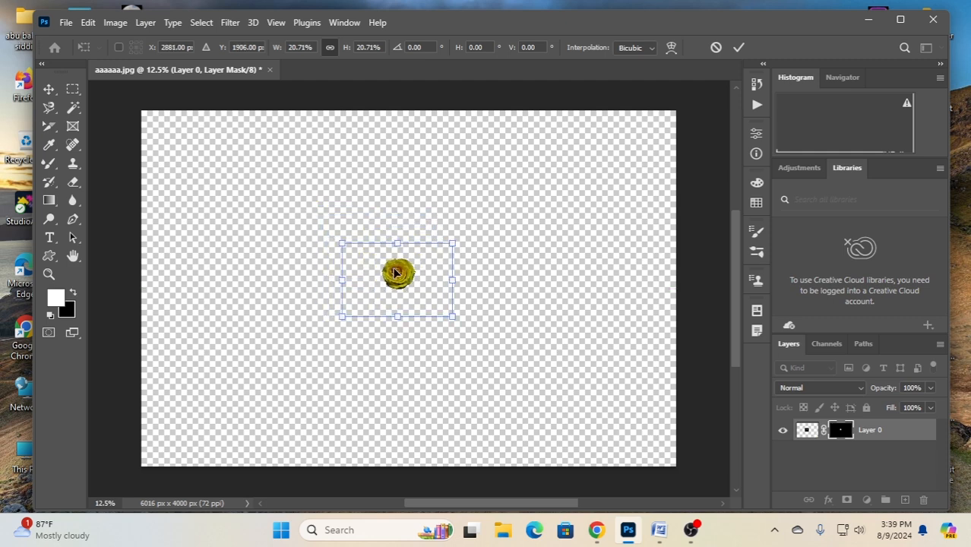
Draw a rectangular marquee selection closely around the small rose, and clear the selection.
left_click(72, 90)
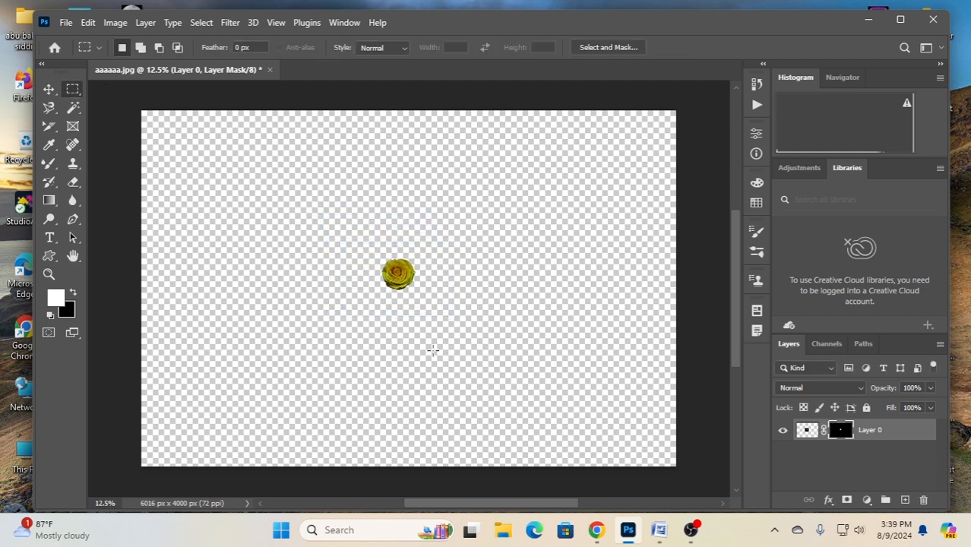
left_click_drag(371, 251, 422, 297)
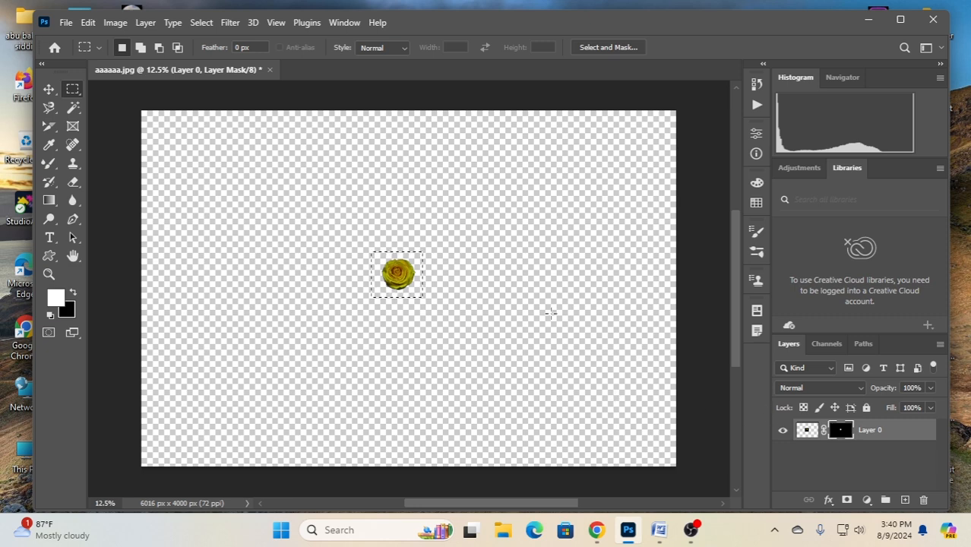
left_click(403, 290)
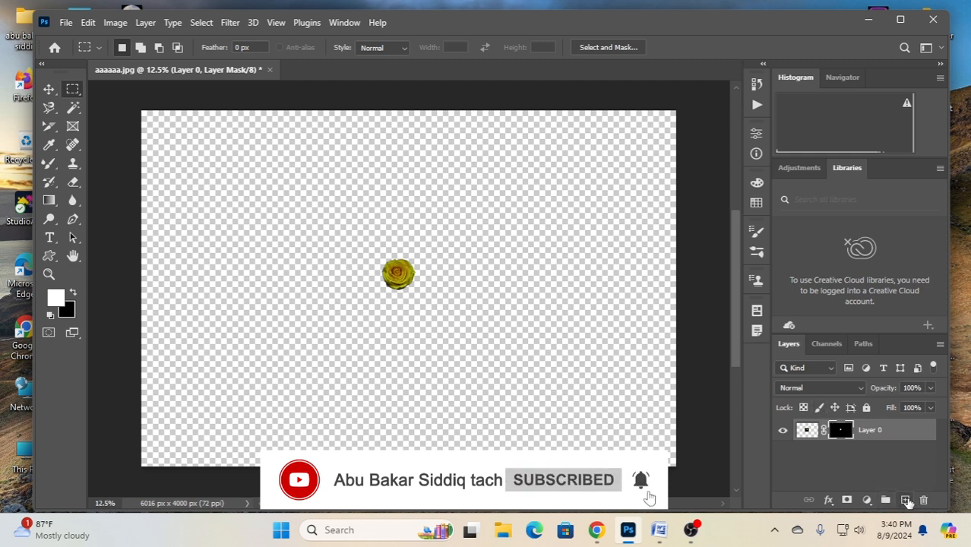
Add a new layer and start a Pattern fill on it with the rose custom pattern and the Random Fill script.
left_click(906, 499)
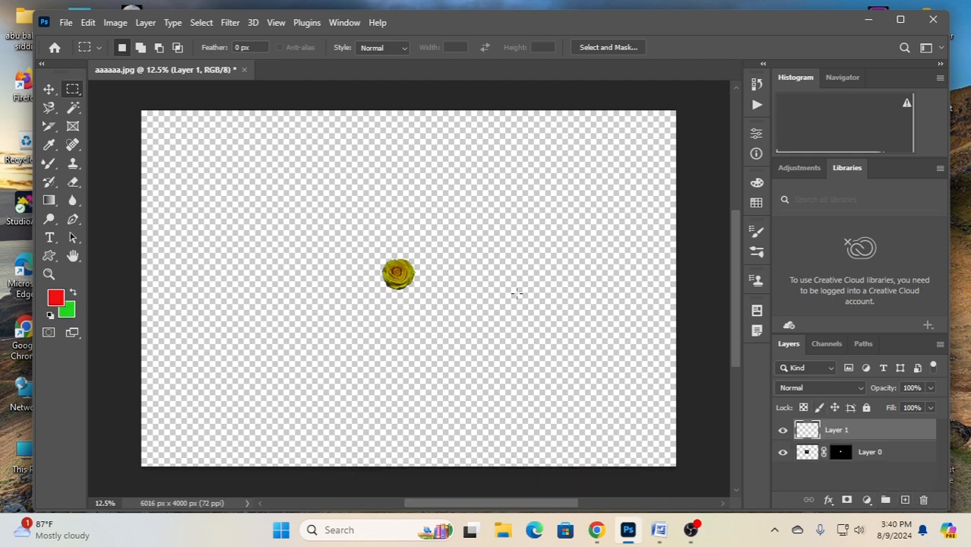
left_click(88, 22)
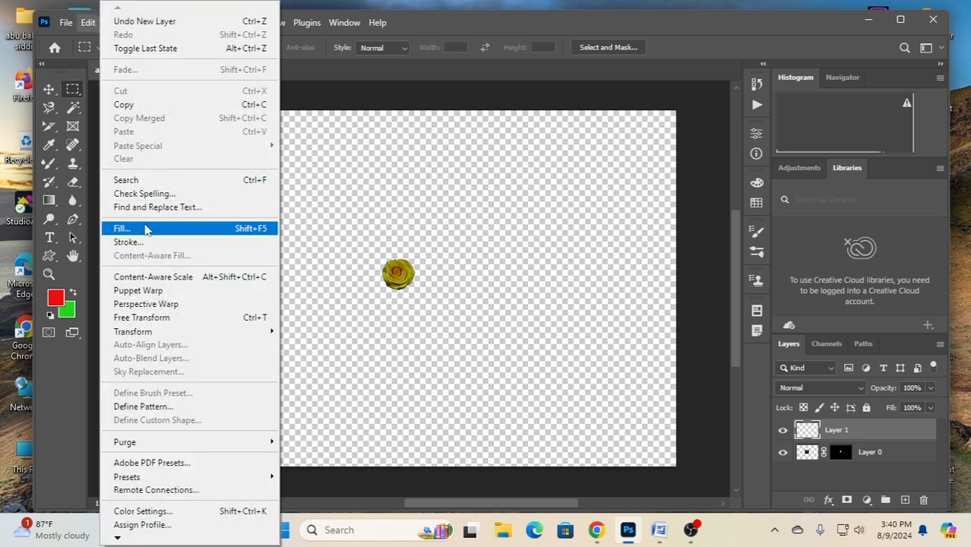
left_click(174, 229)
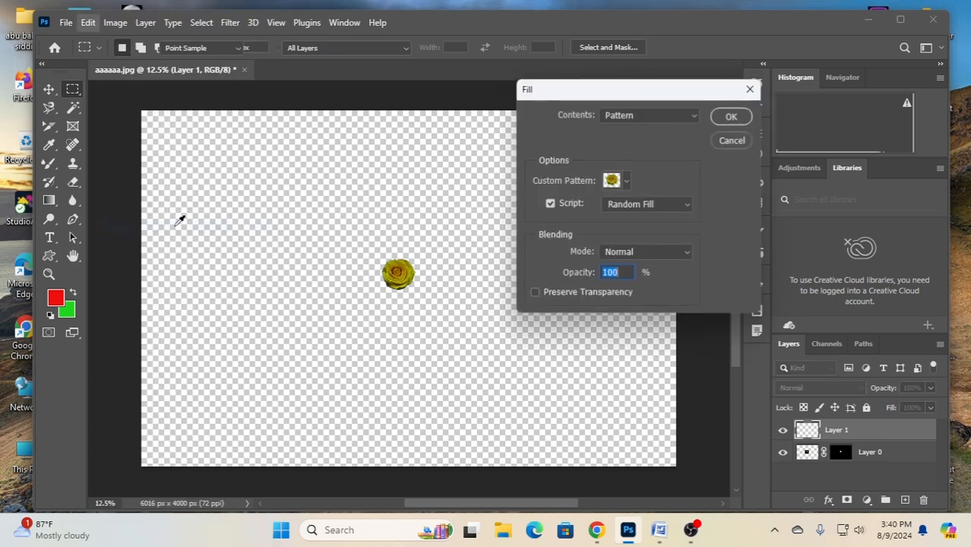
left_click(670, 205)
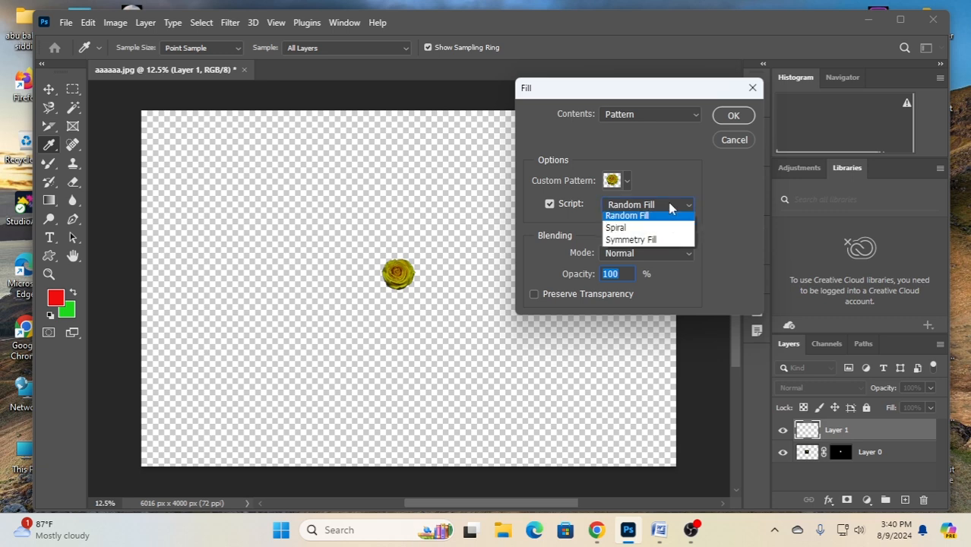
left_click(669, 205)
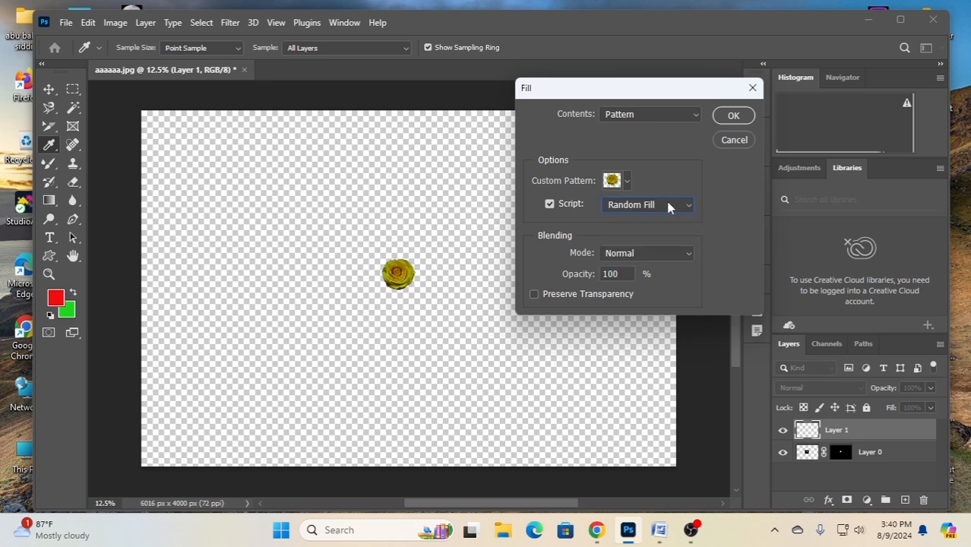
left_click(733, 117)
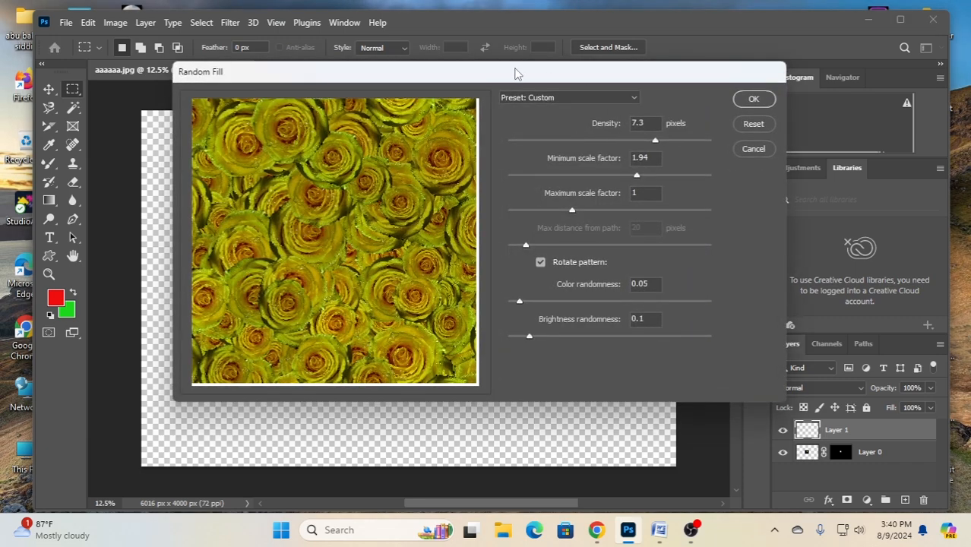
Set the random fill's density to 5.6, minimum scale factor to 1.67 and maximum scale factor to 1.66, and apply it.
left_click_drag(517, 74, 603, 81)
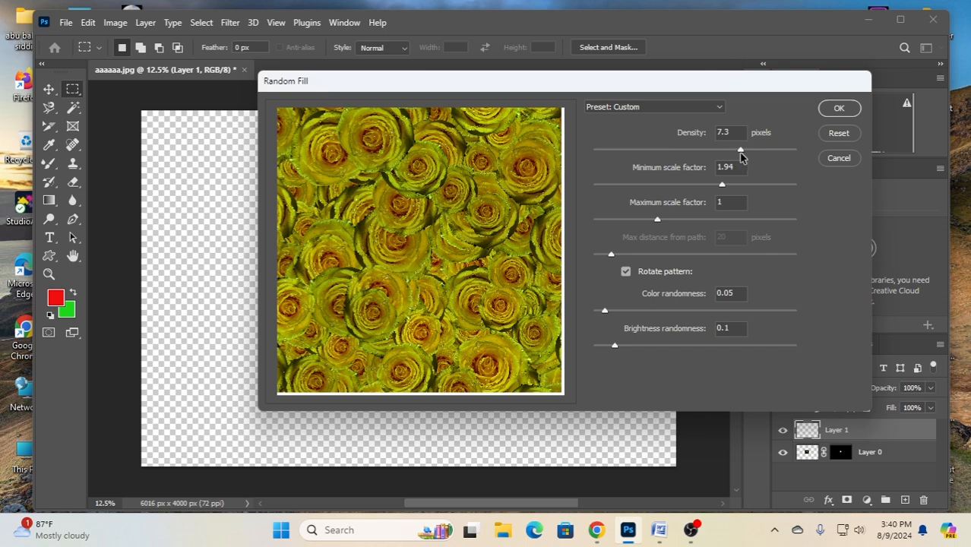
left_click_drag(740, 151, 661, 156)
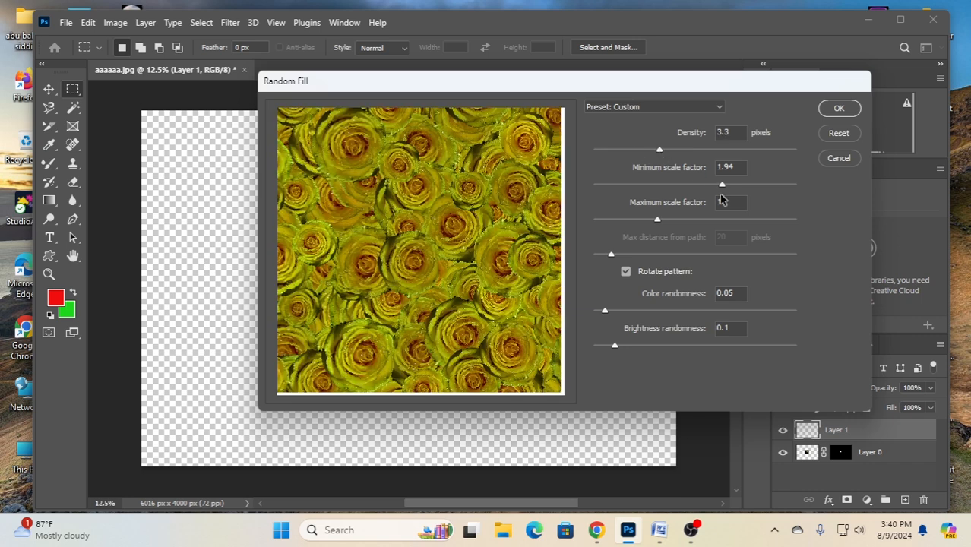
left_click_drag(657, 223, 703, 223)
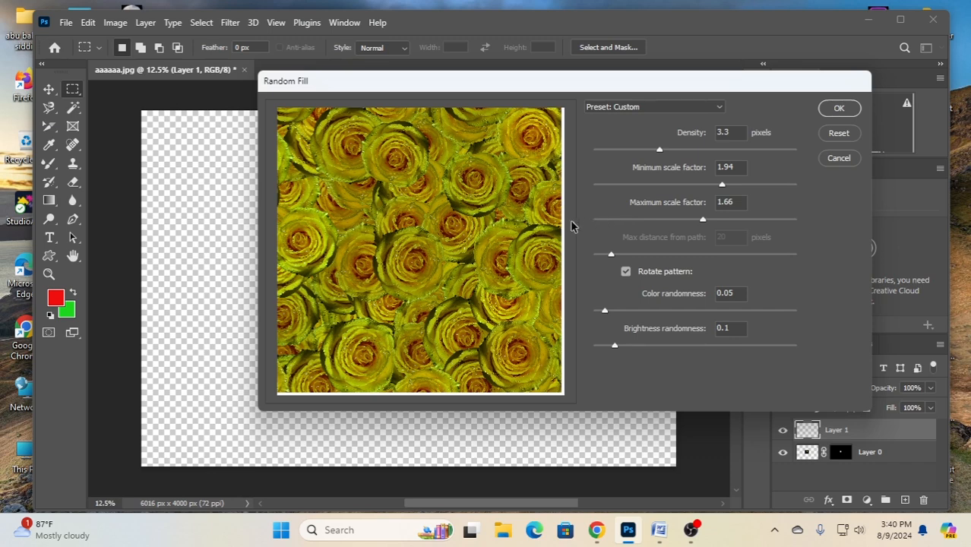
left_click_drag(721, 185, 704, 188)
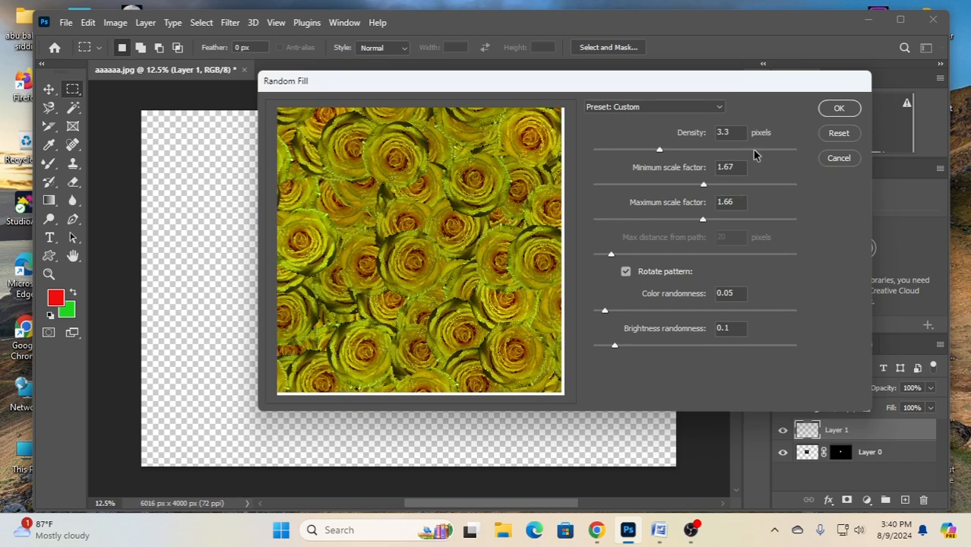
left_click(707, 154)
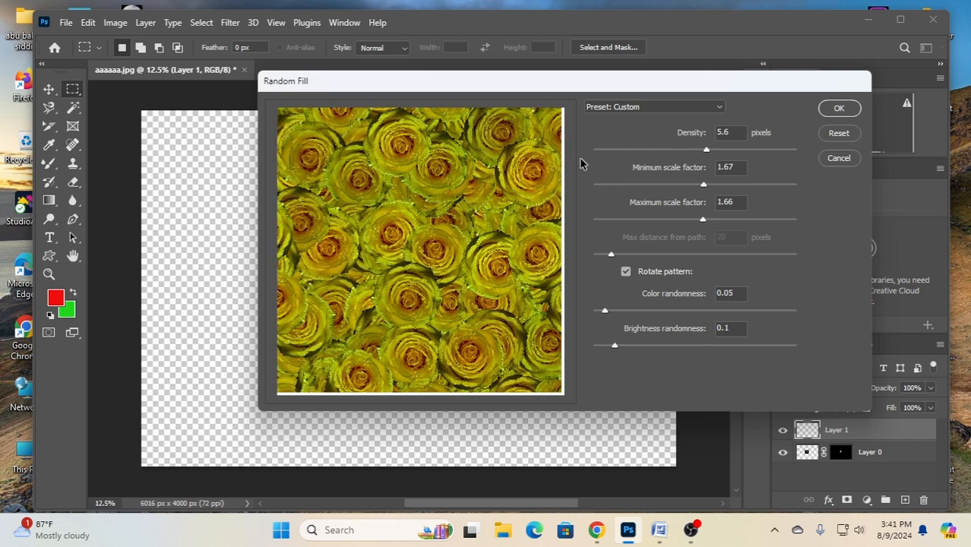
left_click(835, 108)
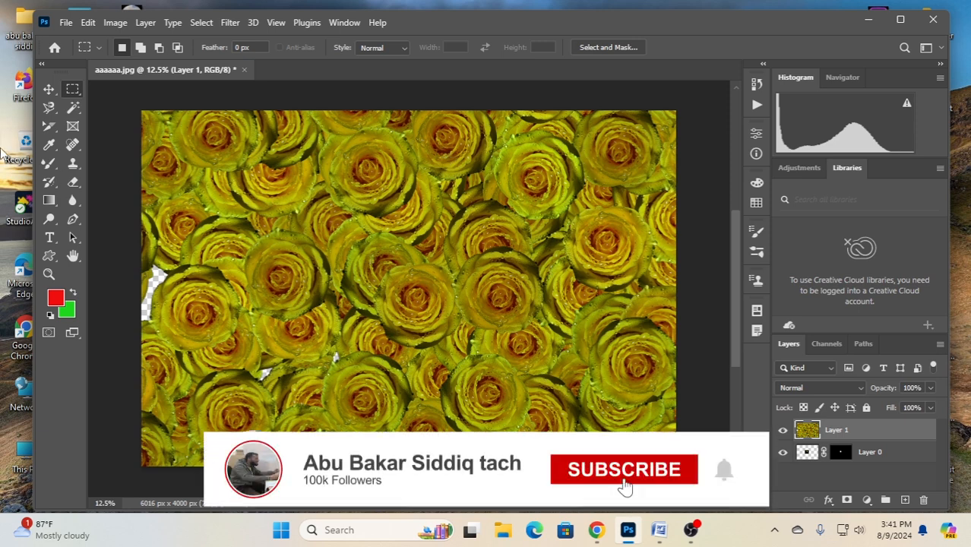
Activate the Clone Stamp tool and show the stamp tool variants.
left_click(73, 163)
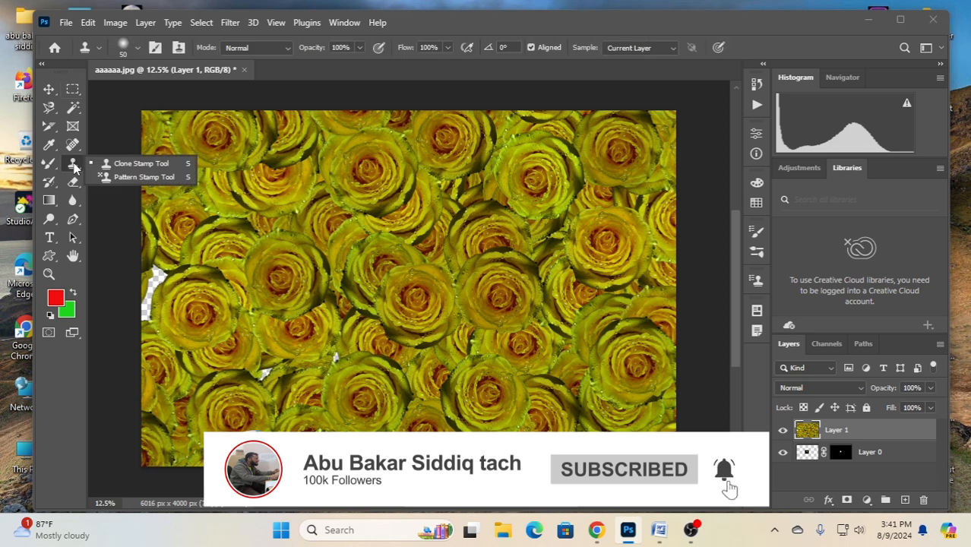